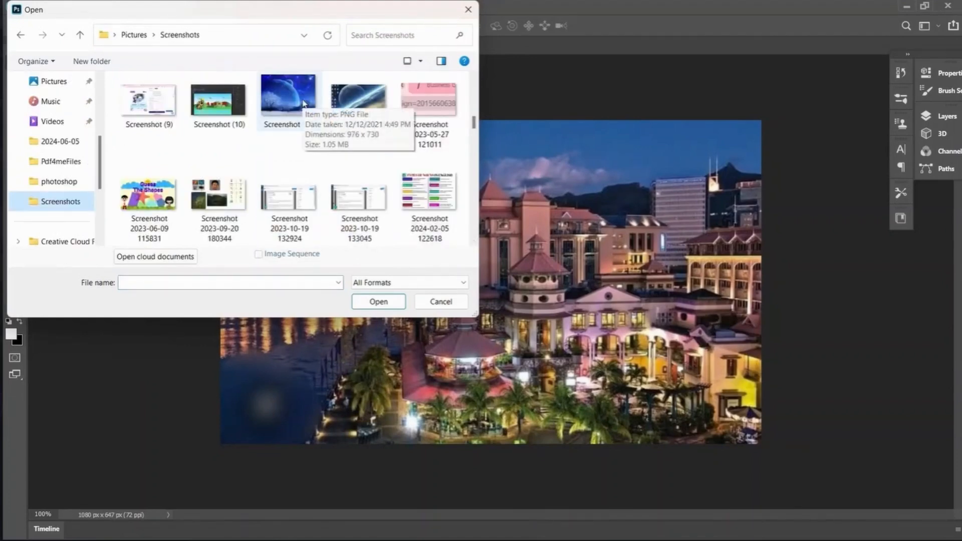
Step: Open Screenshot (11) and drag the city photo from 1.jpeg into it as Layer 2
double_click(295, 98)
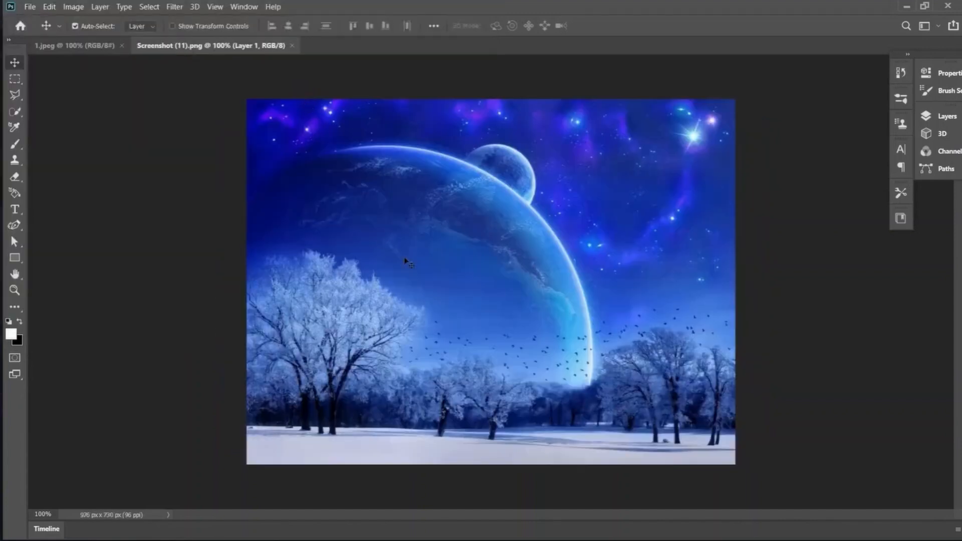
left_click(84, 48)
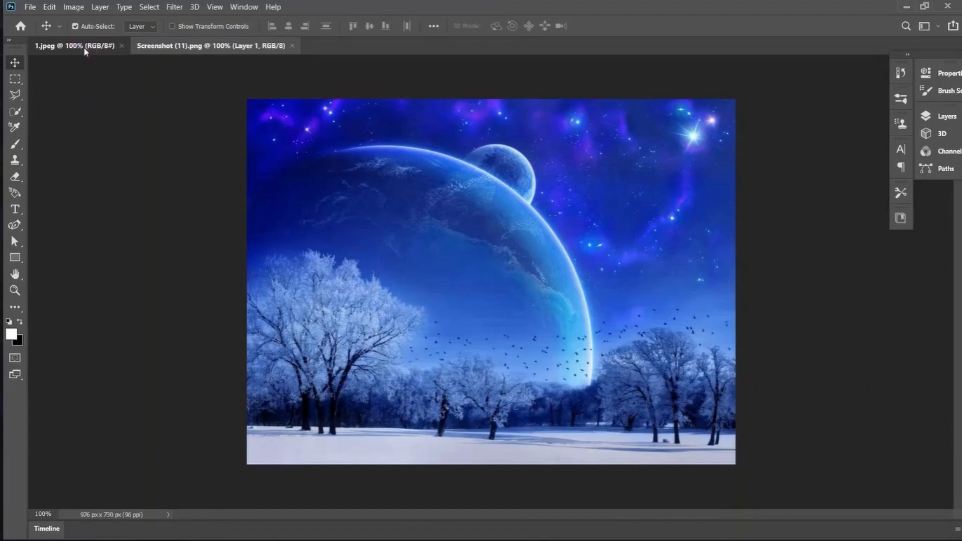
left_click_drag(315, 219, 488, 271)
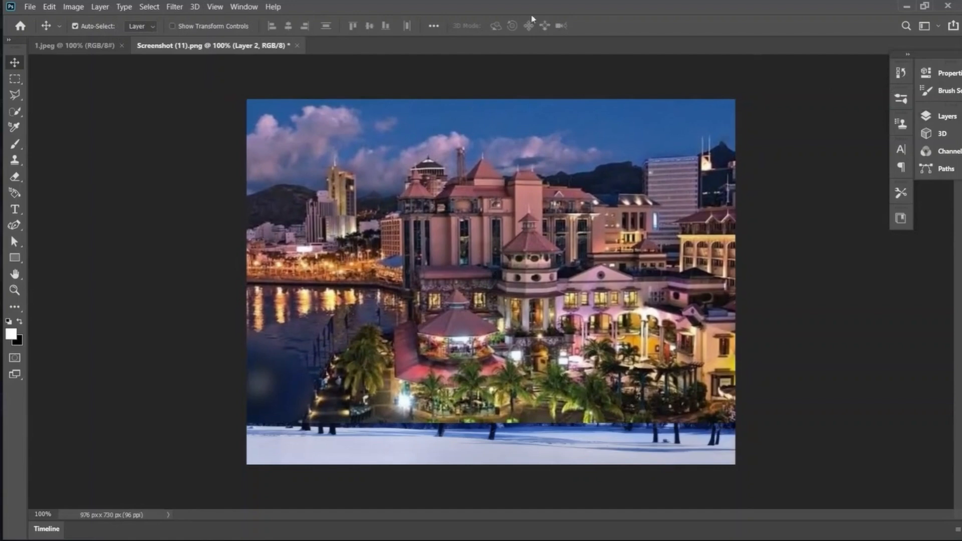
left_click(246, 7)
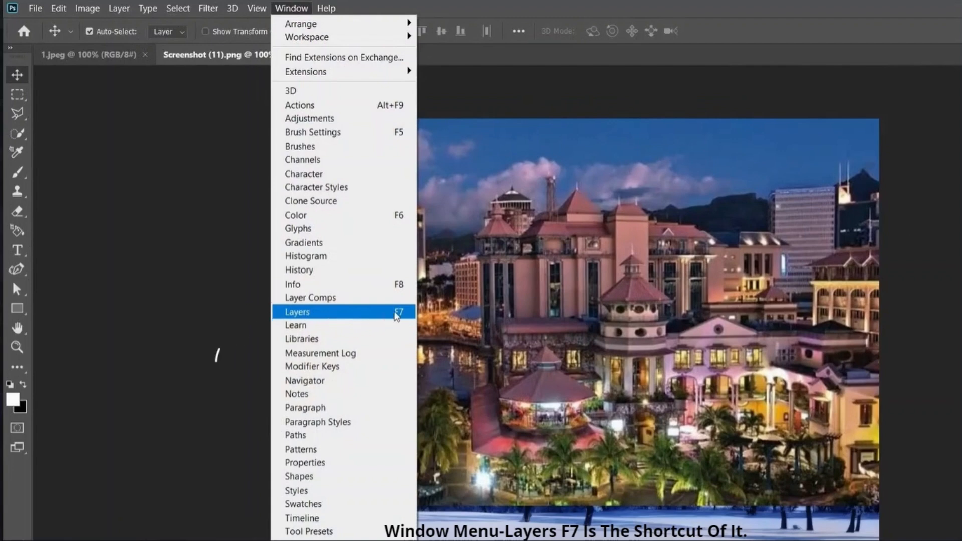
Step: Show the Layers panel and add a Reveal All mask to the city photo's Layer 2
left_click(399, 312)
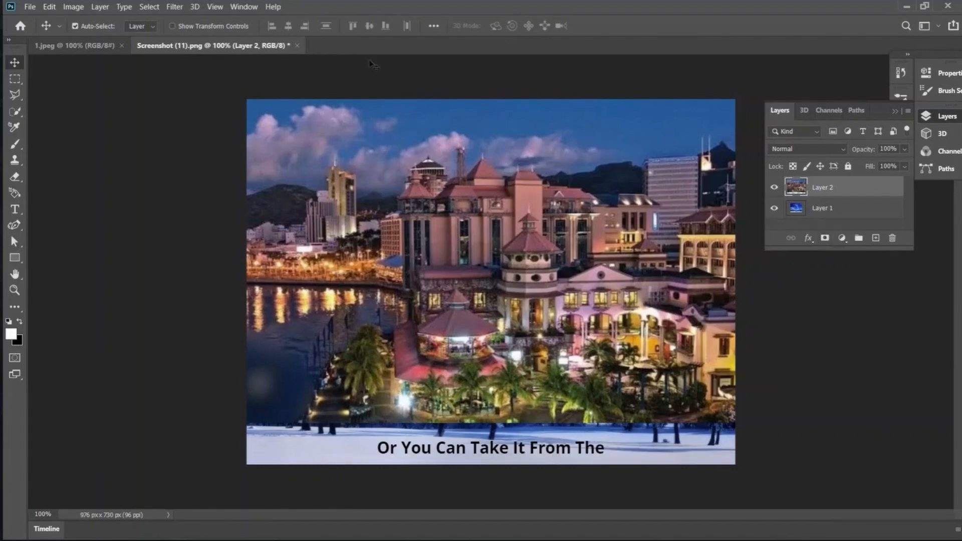
left_click(99, 7)
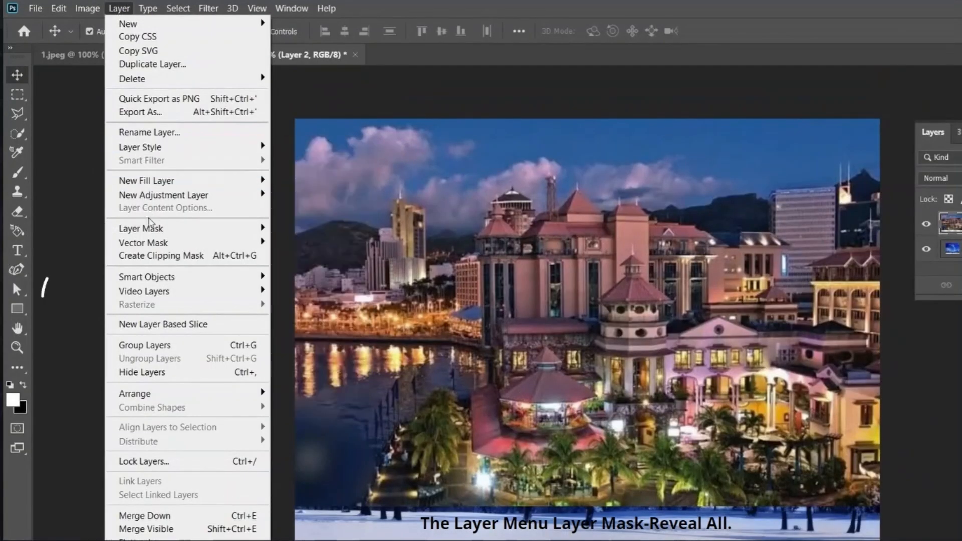
mouse_move(155, 229)
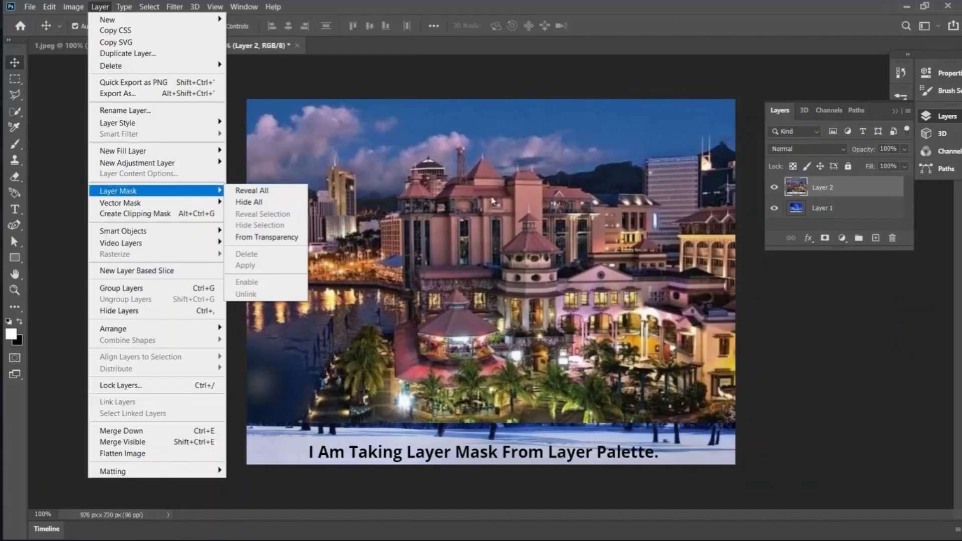
left_click(824, 239)
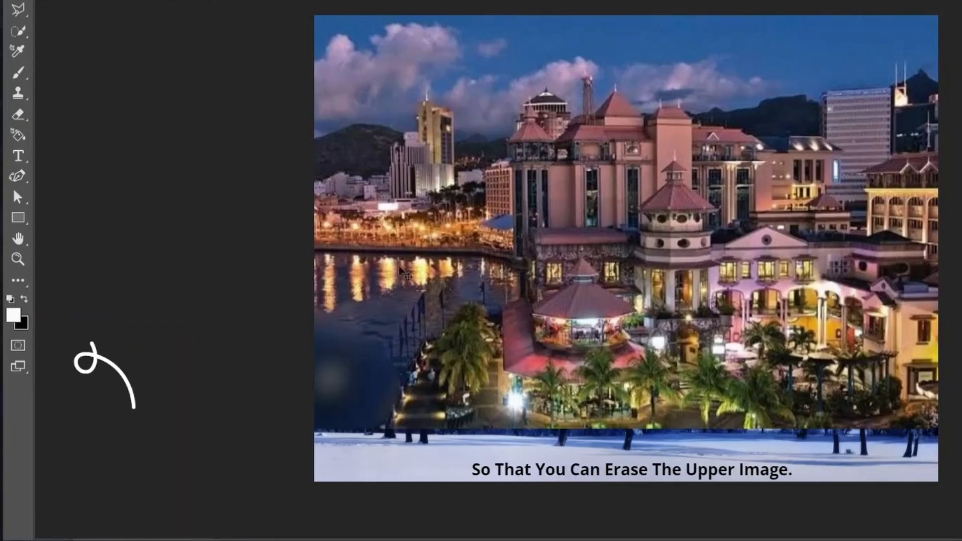
Step: With a black, smaller brush, paint Layer 2's mask over the city sky and around the tower
left_click(24, 299)
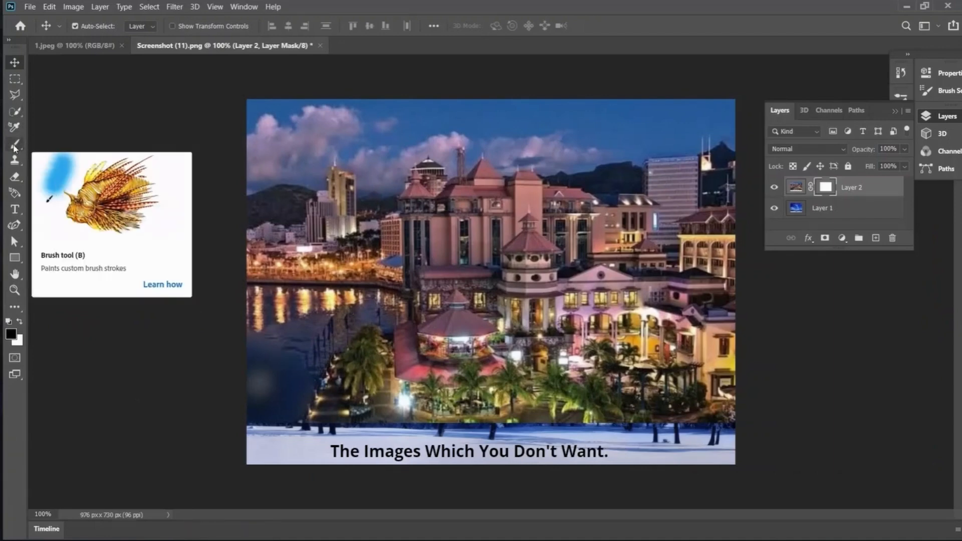
left_click(15, 146)
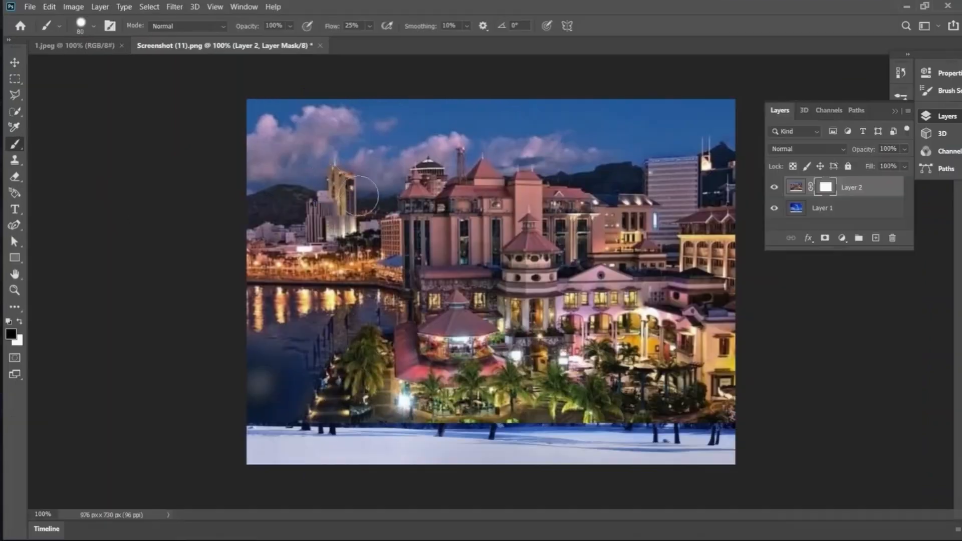
mouse_move(275, 124)
left_mouse_down()
mouse_move(319, 141)
mouse_move(391, 114)
mouse_move(705, 103)
mouse_move(517, 125)
mouse_move(381, 155)
mouse_move(417, 133)
mouse_move(385, 168)
mouse_move(388, 148)
mouse_move(374, 195)
mouse_move(382, 201)
mouse_move(368, 199)
mouse_move(385, 202)
left_mouse_up()
key("bracketleft")
key("bracketleft")
key("bracketleft")
mouse_move(292, 149)
left_mouse_down()
mouse_move(273, 169)
mouse_move(308, 163)
mouse_move(323, 143)
mouse_move(355, 158)
mouse_move(339, 159)
mouse_move(355, 164)
mouse_move(363, 191)
mouse_move(361, 165)
mouse_move(372, 204)
mouse_move(359, 167)
mouse_move(329, 140)
mouse_move(318, 184)
mouse_move(255, 191)
mouse_move(321, 182)
mouse_move(348, 165)
mouse_move(335, 151)
mouse_move(358, 167)
mouse_move(646, 134)
left_mouse_up()
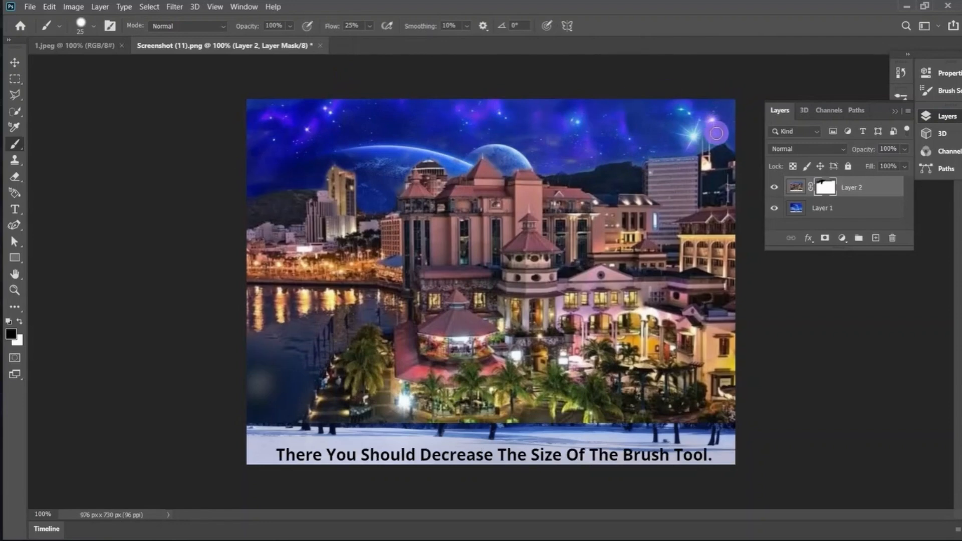
Step: Paint black on the mask over the upper-right sky, the right spire and the lower-left water
left_click(717, 136)
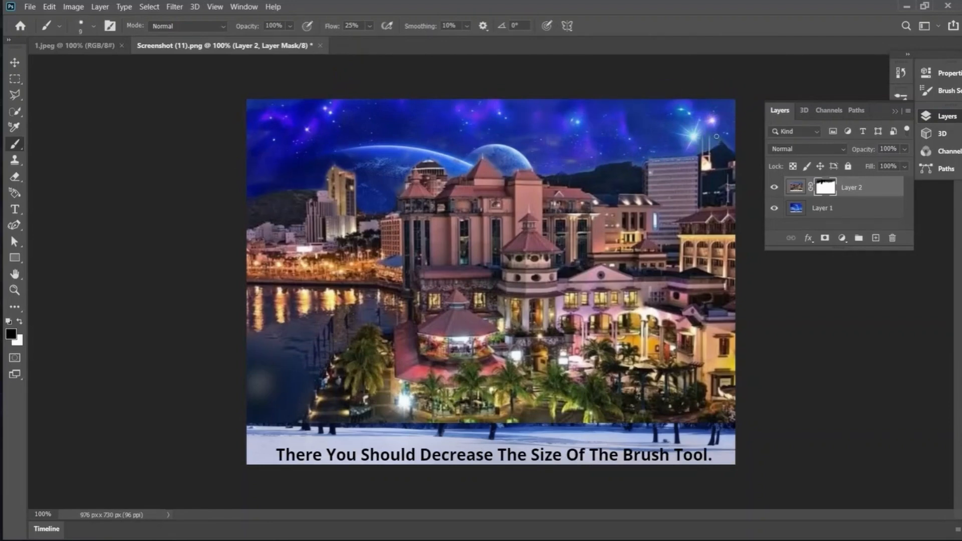
left_click(716, 136)
mouse_move(714, 137)
left_mouse_down()
mouse_move(714, 145)
mouse_move(724, 133)
mouse_move(732, 148)
left_mouse_up()
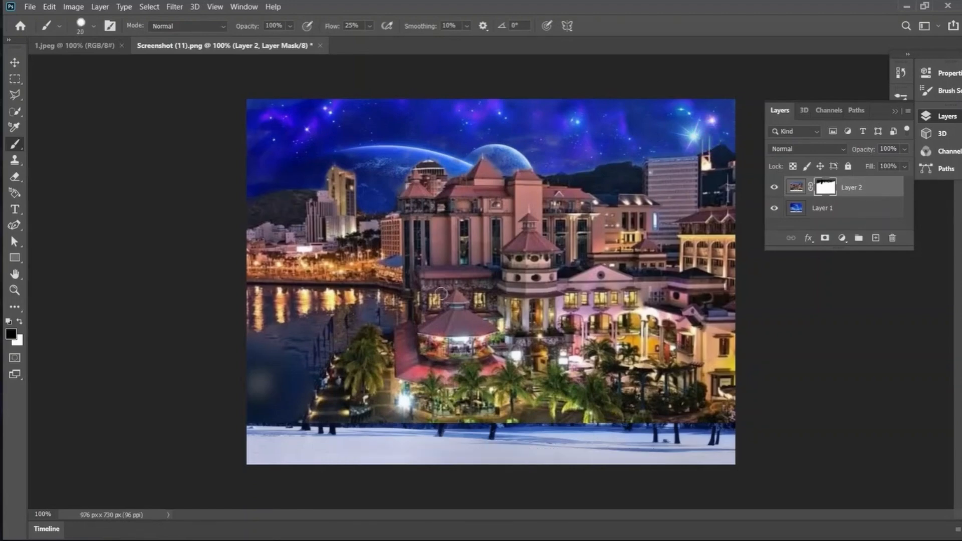
mouse_move(273, 355)
left_mouse_down()
mouse_move(254, 384)
mouse_move(363, 370)
mouse_move(275, 375)
mouse_move(289, 397)
mouse_move(266, 422)
mouse_move(312, 386)
mouse_move(345, 327)
mouse_move(309, 335)
mouse_move(311, 315)
mouse_move(247, 342)
mouse_move(328, 309)
mouse_move(322, 294)
mouse_move(266, 293)
mouse_move(301, 298)
mouse_move(245, 305)
mouse_move(254, 311)
mouse_move(249, 285)
mouse_move(218, 353)
mouse_move(282, 400)
mouse_move(469, 370)
mouse_move(904, 346)
mouse_move(762, 420)
mouse_move(509, 469)
mouse_move(686, 392)
mouse_move(700, 368)
mouse_move(412, 416)
mouse_move(467, 353)
mouse_move(399, 371)
mouse_move(409, 331)
mouse_move(504, 324)
mouse_move(420, 332)
mouse_move(314, 313)
mouse_move(319, 302)
mouse_move(373, 315)
mouse_move(395, 338)
mouse_move(375, 355)
mouse_move(312, 355)
mouse_move(317, 321)
mouse_move(453, 296)
mouse_move(359, 346)
mouse_move(341, 345)
mouse_move(481, 408)
mouse_move(306, 464)
mouse_move(334, 388)
mouse_move(395, 312)
mouse_move(242, 343)
mouse_move(253, 376)
mouse_move(572, 329)
mouse_move(645, 374)
mouse_move(745, 357)
mouse_move(676, 408)
mouse_move(733, 439)
mouse_move(670, 372)
mouse_move(731, 331)
mouse_move(635, 324)
mouse_move(626, 287)
mouse_move(506, 337)
mouse_move(790, 329)
mouse_move(723, 350)
mouse_move(737, 362)
mouse_move(423, 389)
mouse_move(542, 325)
mouse_move(758, 339)
mouse_move(694, 359)
mouse_move(664, 291)
mouse_move(579, 314)
mouse_move(547, 301)
mouse_move(408, 301)
mouse_move(374, 318)
mouse_move(349, 309)
mouse_move(384, 294)
left_mouse_up()
Step: Mask dark remnants below the right buildings, then paint white to restore base, reflection, palms and arcades
mouse_move(678, 306)
left_mouse_down()
mouse_move(732, 303)
mouse_move(697, 292)
mouse_move(633, 294)
mouse_move(680, 294)
mouse_move(697, 310)
mouse_move(733, 312)
mouse_move(727, 354)
left_mouse_up()
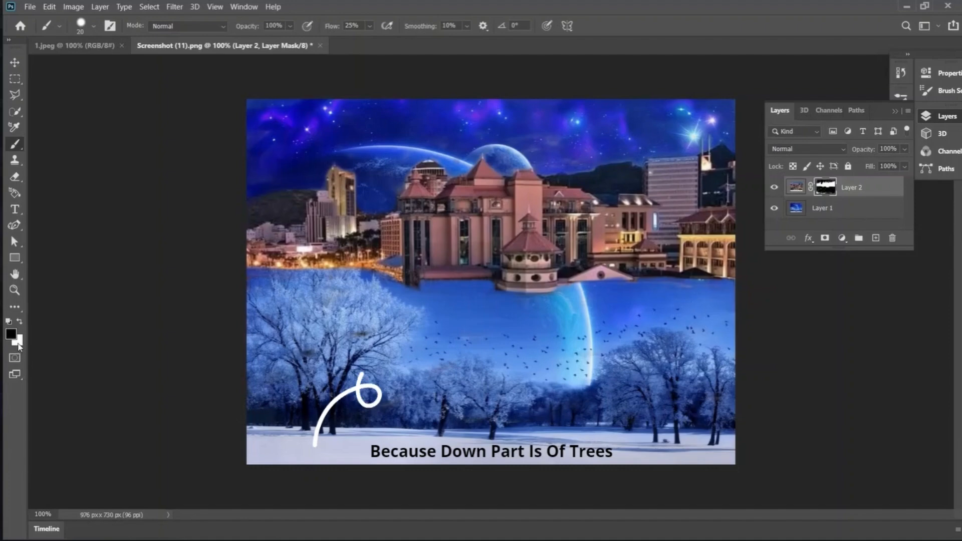
key("x")
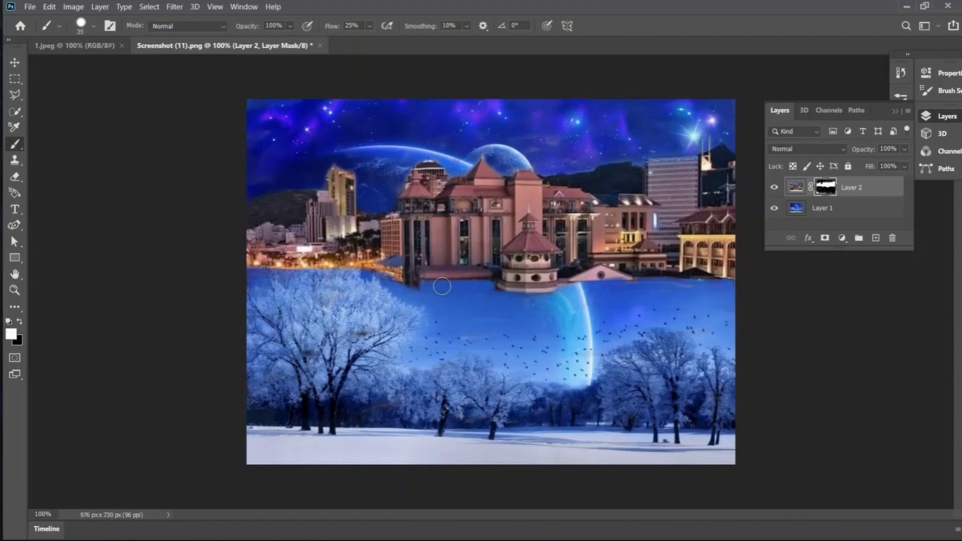
mouse_move(487, 282)
left_mouse_down()
mouse_move(394, 281)
mouse_move(489, 294)
mouse_move(425, 279)
mouse_move(489, 285)
mouse_move(551, 305)
mouse_move(516, 322)
mouse_move(547, 332)
mouse_move(500, 369)
mouse_move(556, 368)
left_mouse_up()
mouse_move(633, 334)
left_mouse_down()
mouse_move(647, 297)
mouse_move(583, 296)
mouse_move(644, 288)
mouse_move(552, 295)
mouse_move(702, 285)
mouse_move(604, 299)
mouse_move(721, 294)
mouse_move(681, 386)
mouse_move(708, 294)
mouse_move(705, 346)
mouse_move(735, 280)
mouse_move(722, 367)
mouse_move(708, 282)
mouse_move(703, 384)
mouse_move(713, 419)
mouse_move(705, 437)
left_mouse_up()
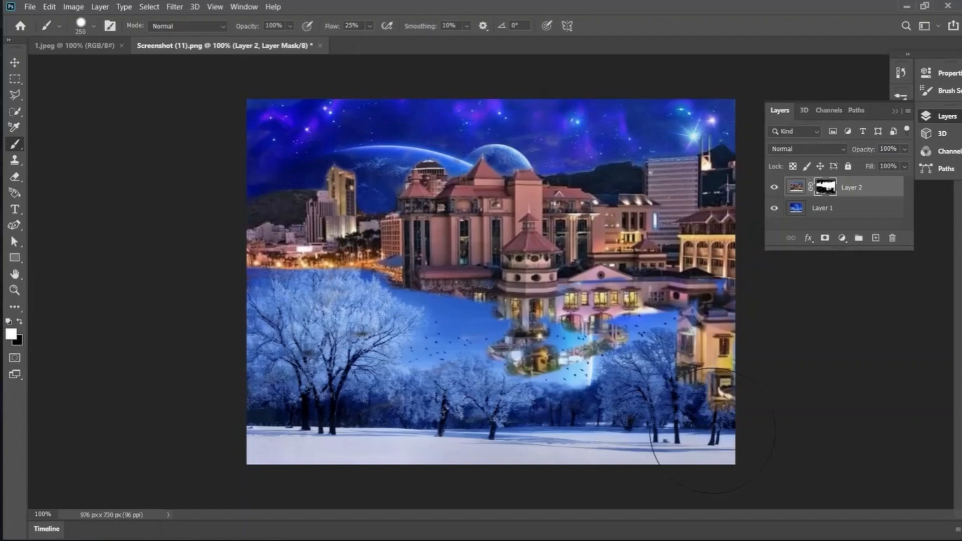
mouse_move(772, 410)
left_mouse_down()
mouse_move(516, 446)
mouse_move(669, 412)
mouse_move(300, 362)
mouse_move(292, 378)
mouse_move(576, 366)
mouse_move(283, 364)
mouse_move(395, 358)
mouse_move(286, 340)
mouse_move(321, 333)
mouse_move(285, 325)
mouse_move(253, 336)
mouse_move(356, 309)
mouse_move(238, 312)
mouse_move(483, 301)
mouse_move(417, 315)
mouse_move(404, 298)
mouse_move(413, 295)
mouse_move(476, 305)
left_mouse_up()
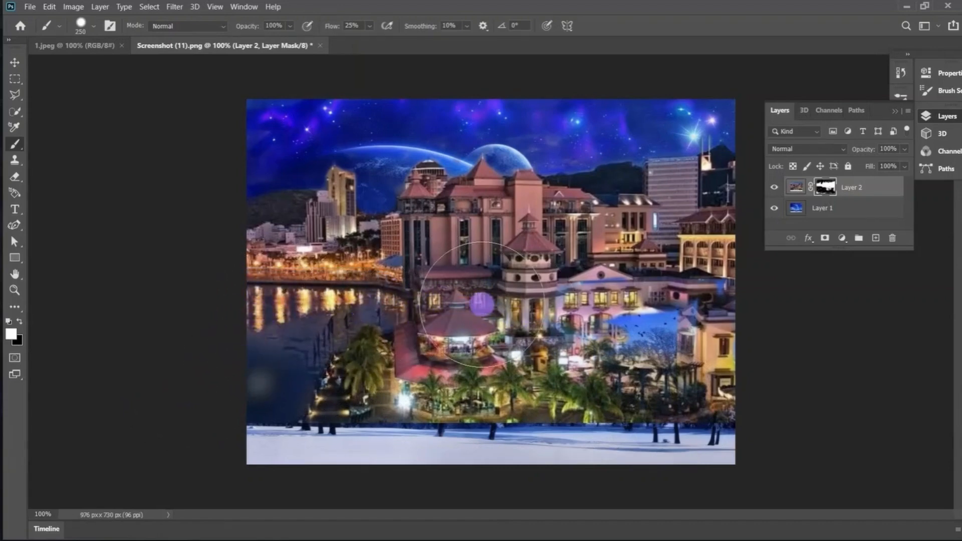
mouse_move(643, 331)
left_mouse_down()
mouse_move(589, 337)
mouse_move(578, 294)
mouse_move(622, 299)
mouse_move(626, 263)
mouse_move(670, 282)
mouse_move(722, 344)
mouse_move(553, 395)
mouse_move(624, 406)
mouse_move(461, 443)
left_mouse_up()
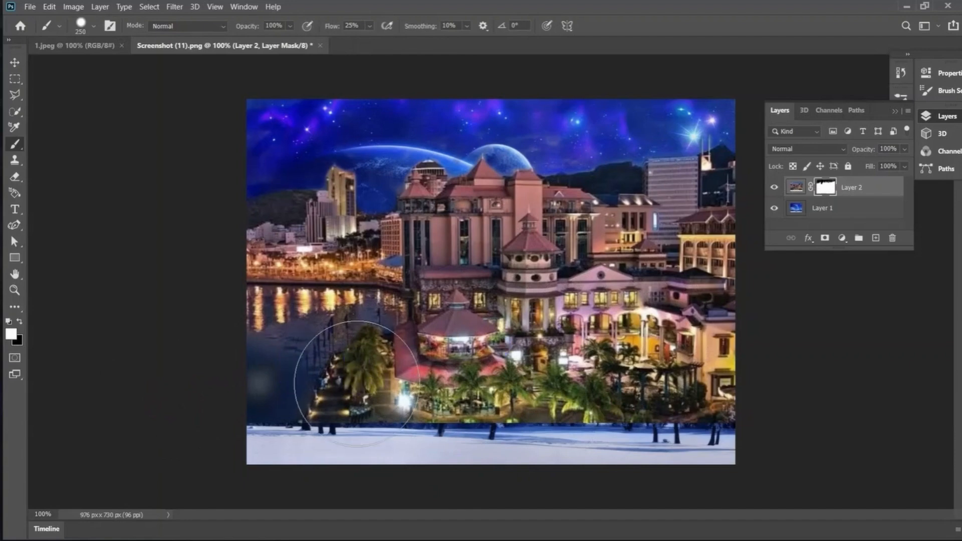
Step: Shrink the brush to 90 px and touch up the mask around the gazebo and left buildings
key("bracketleft")
key("bracketleft")
key("bracketleft")
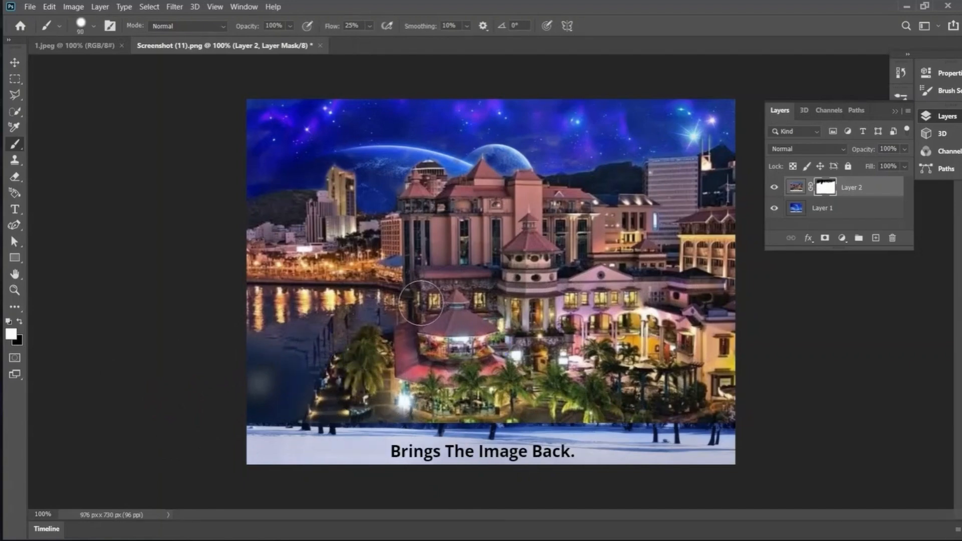
left_click(399, 261)
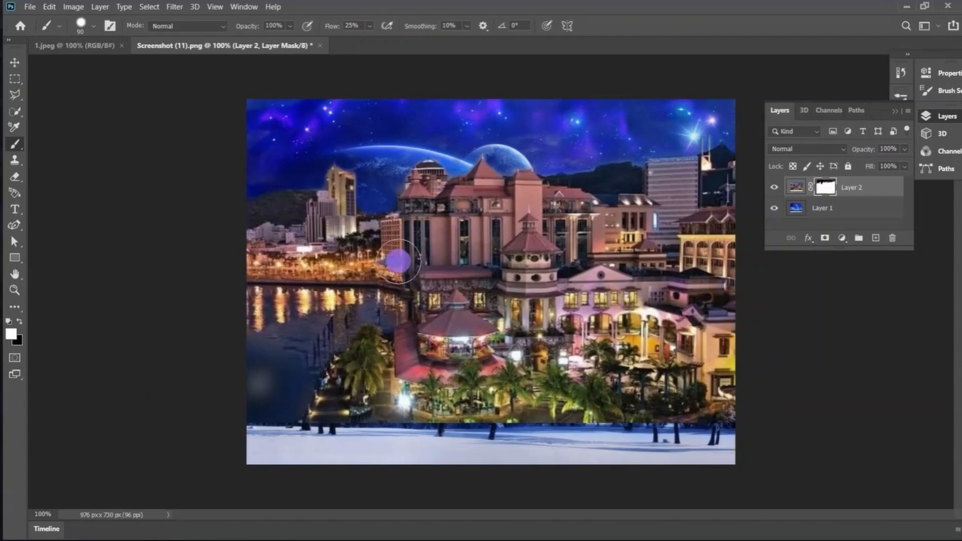
mouse_move(398, 261)
left_mouse_down()
mouse_move(401, 334)
mouse_move(439, 348)
mouse_move(744, 326)
mouse_move(742, 313)
mouse_move(663, 310)
mouse_move(633, 289)
mouse_move(535, 318)
mouse_move(396, 325)
mouse_move(443, 257)
mouse_move(647, 319)
mouse_move(568, 290)
mouse_move(681, 304)
mouse_move(613, 300)
left_mouse_up()
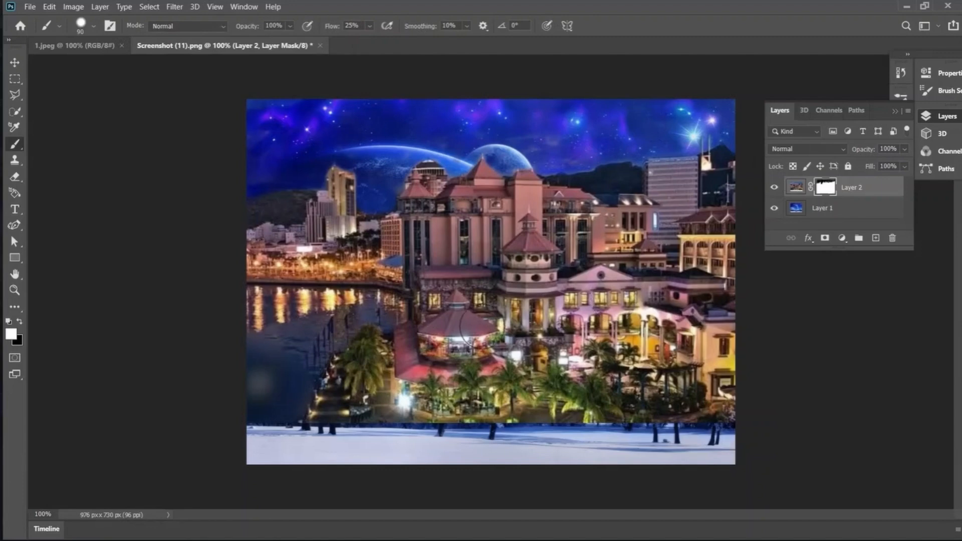
mouse_move(499, 348)
left_mouse_down()
mouse_move(419, 387)
mouse_move(748, 393)
mouse_move(718, 384)
mouse_move(559, 418)
left_mouse_up()
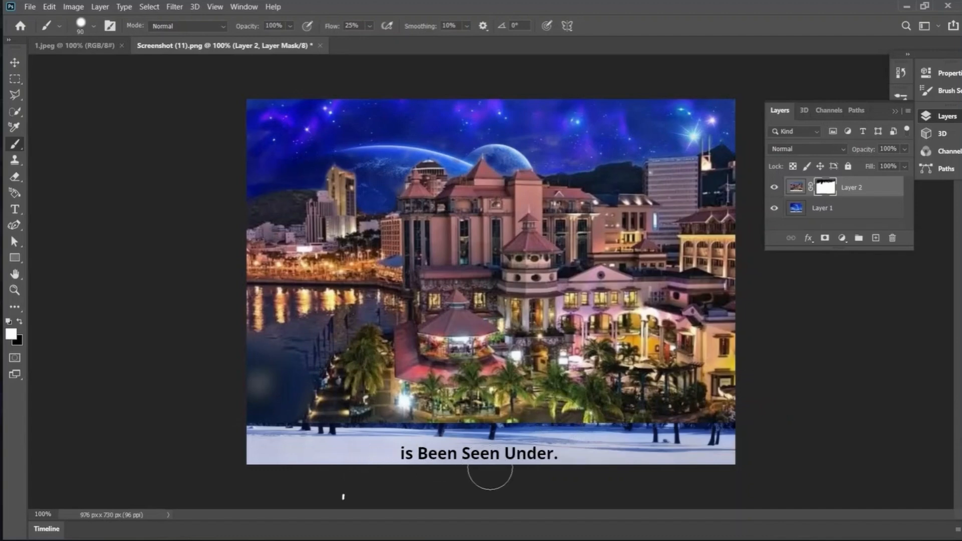
key("v")
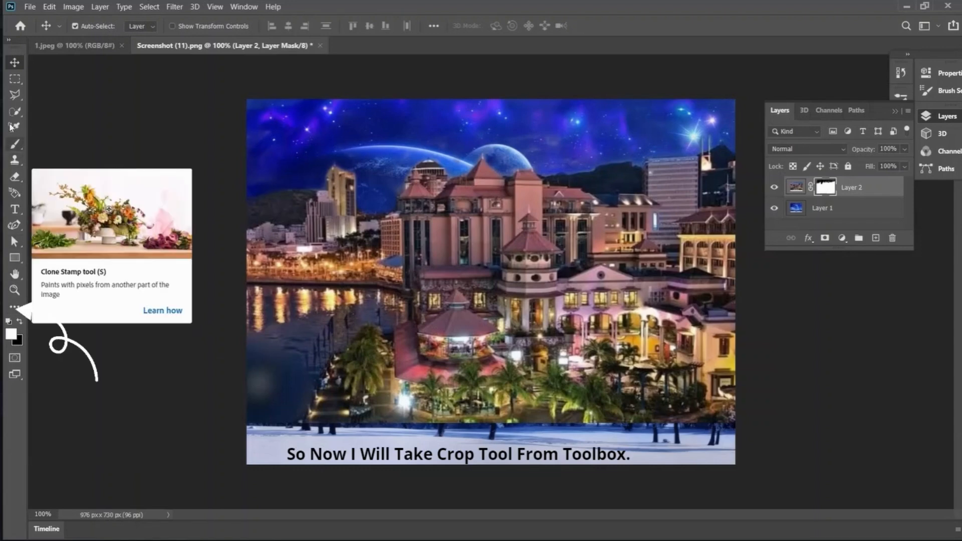
Step: Crop the bottom edge up above the snow, leaving a 976 × 647 px canvas
left_click(16, 309)
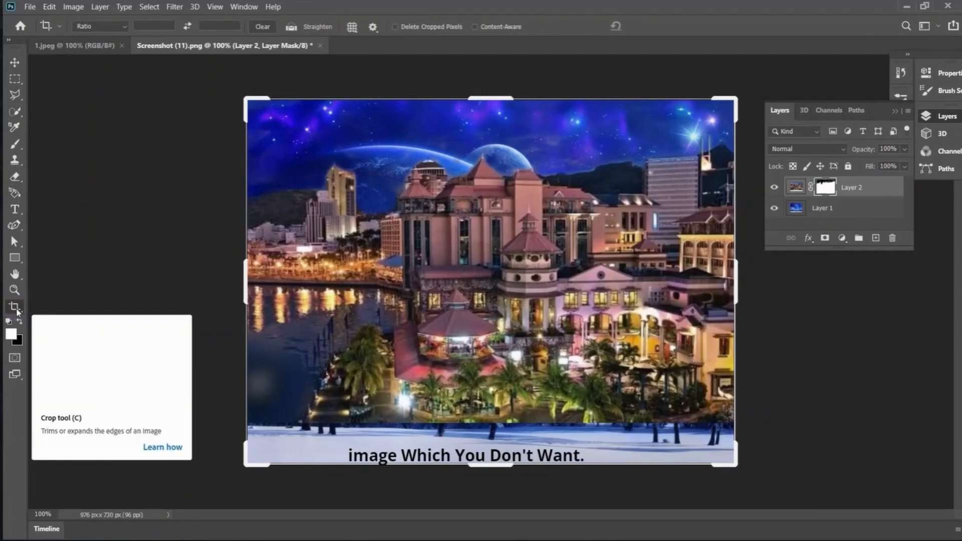
left_click_drag(482, 466, 485, 445)
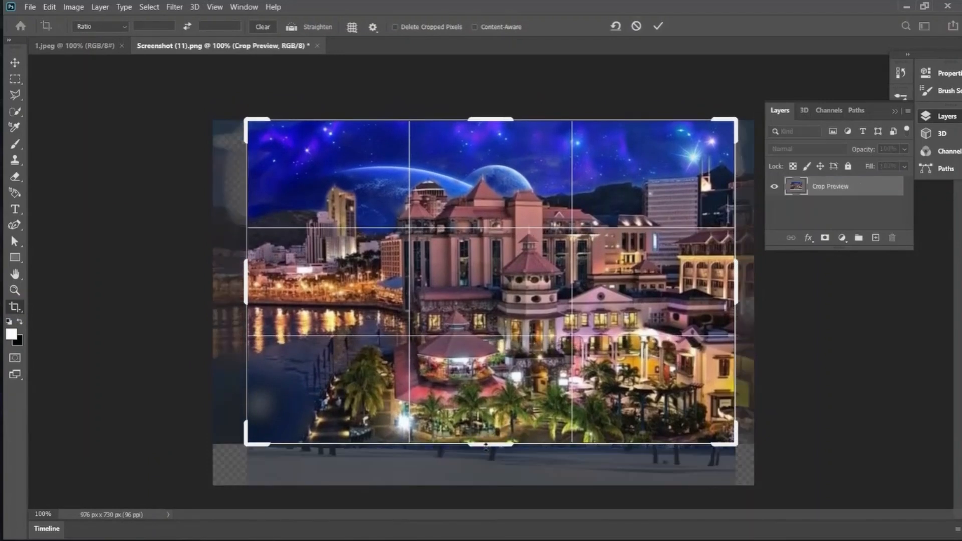
key("Return")
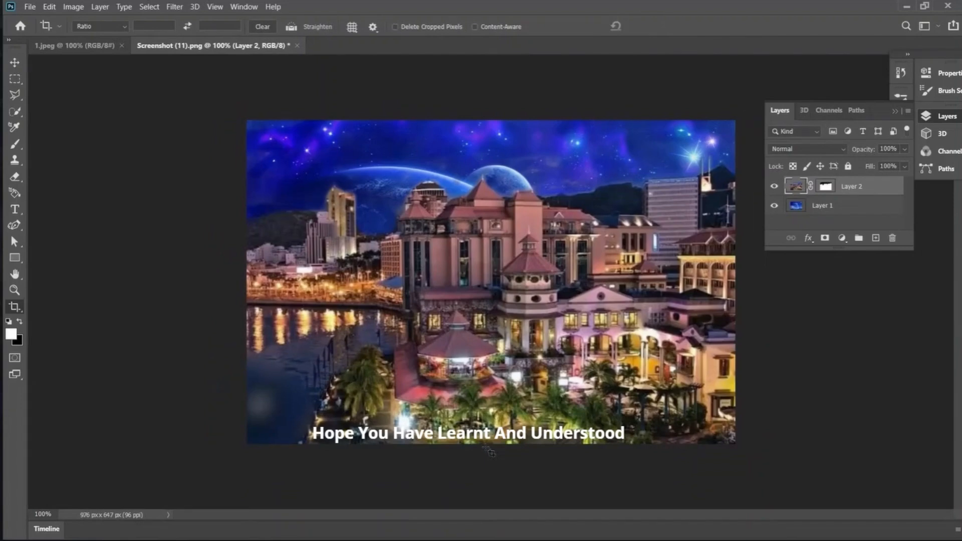
key("v")
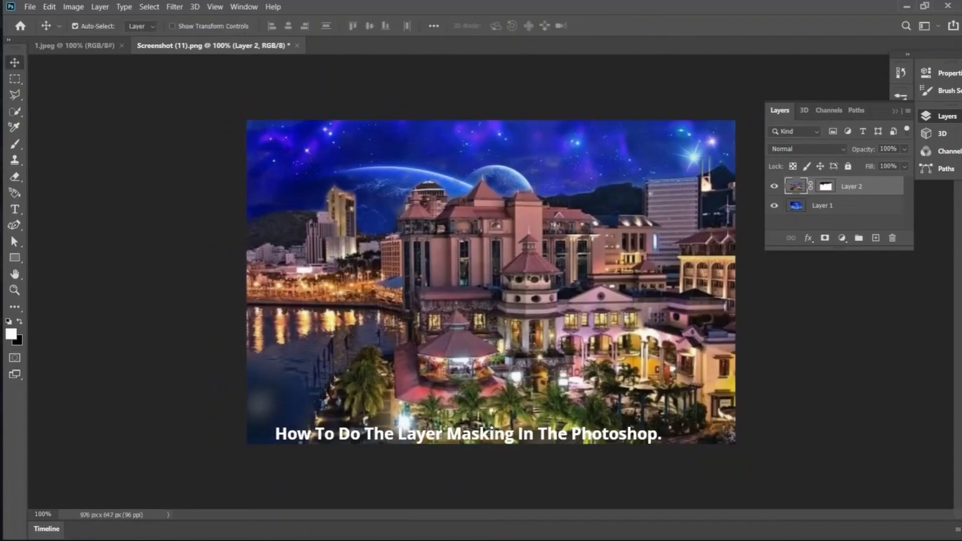